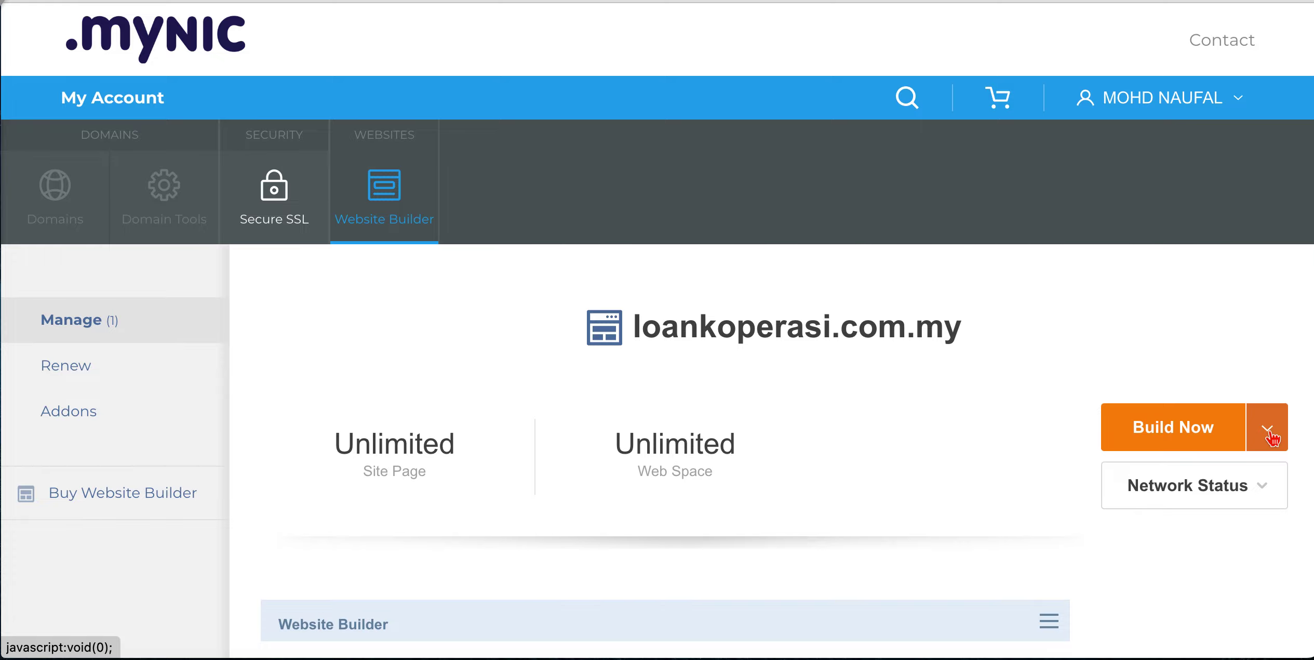
- Choose Control Panel from the Build Now dropdown of the loankoperasi.com.my hosting package
click(1270, 435)
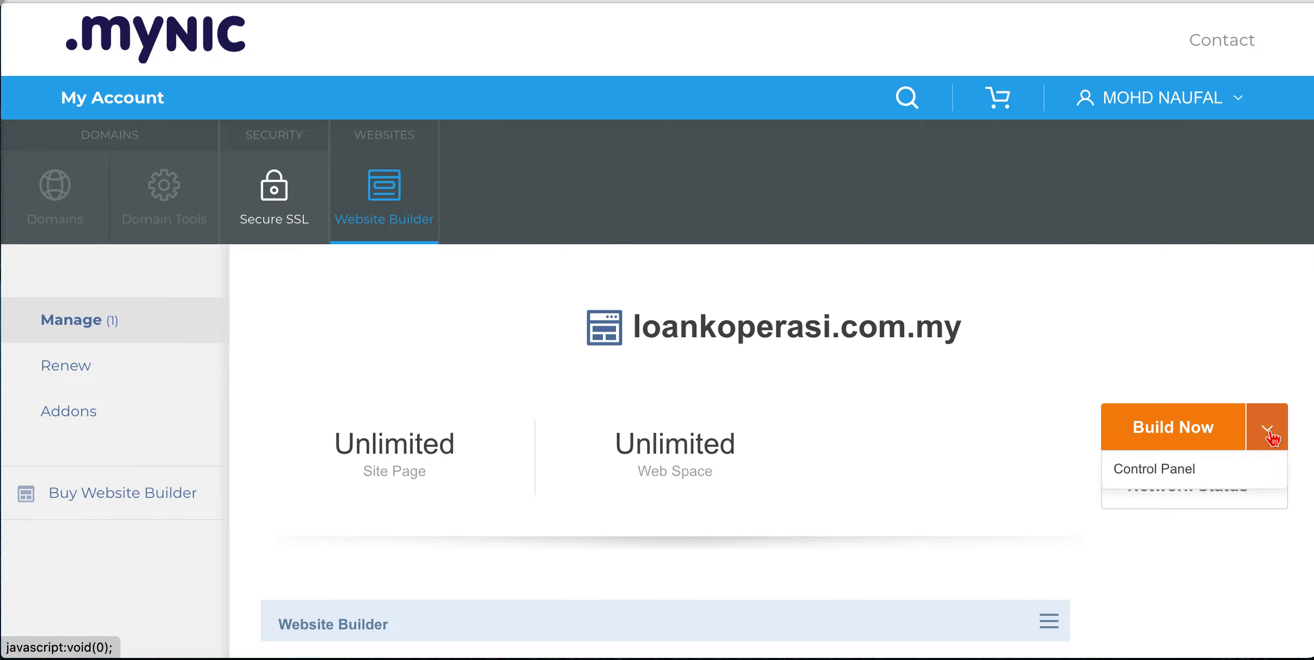
click(1171, 481)
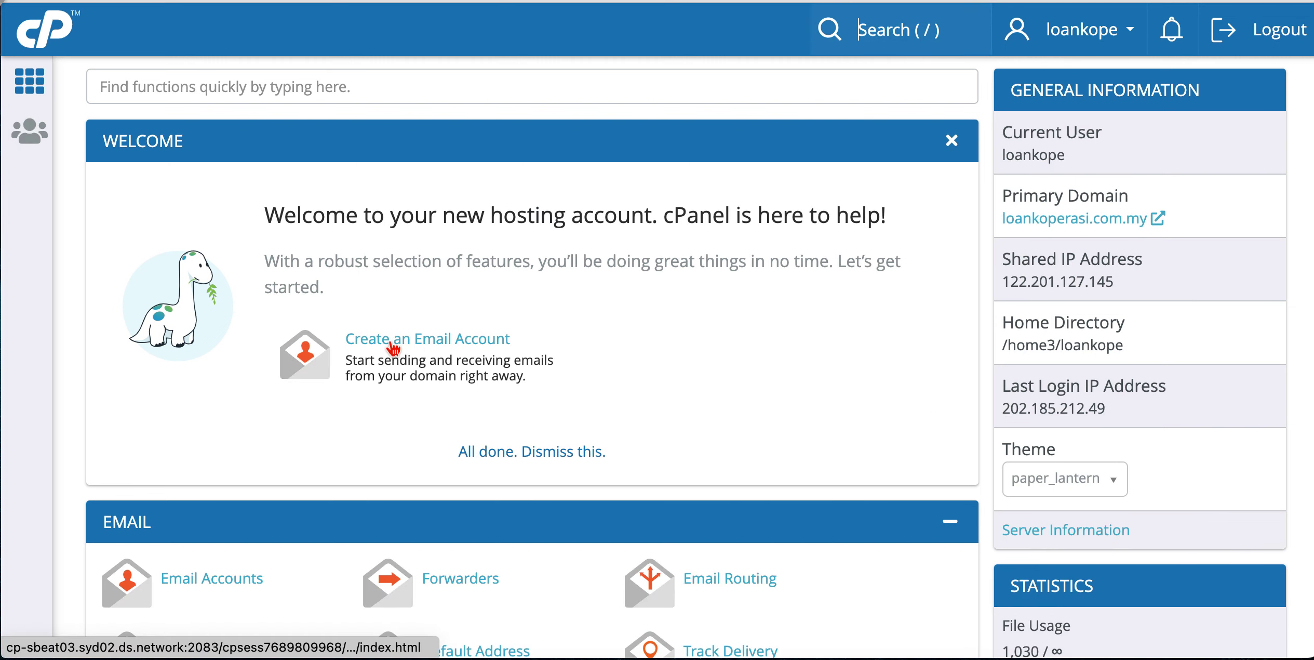
- Begin a new email account and enter admin as the mailbox username
click(452, 340)
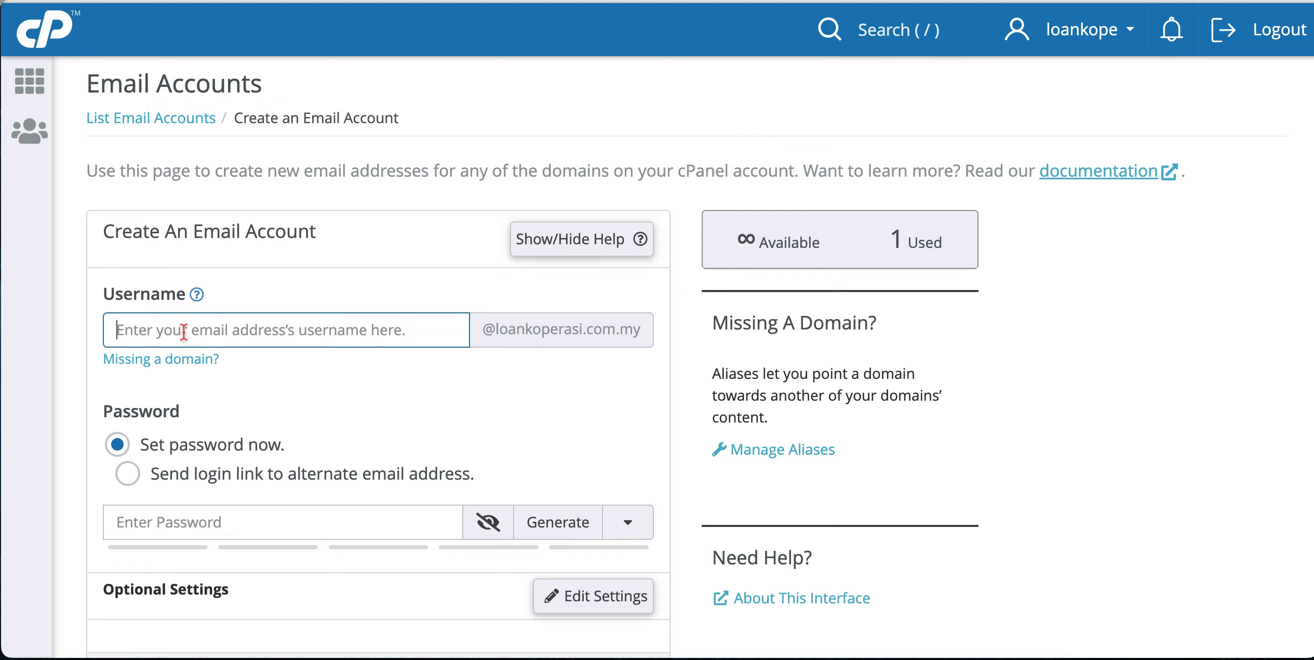
text(a)
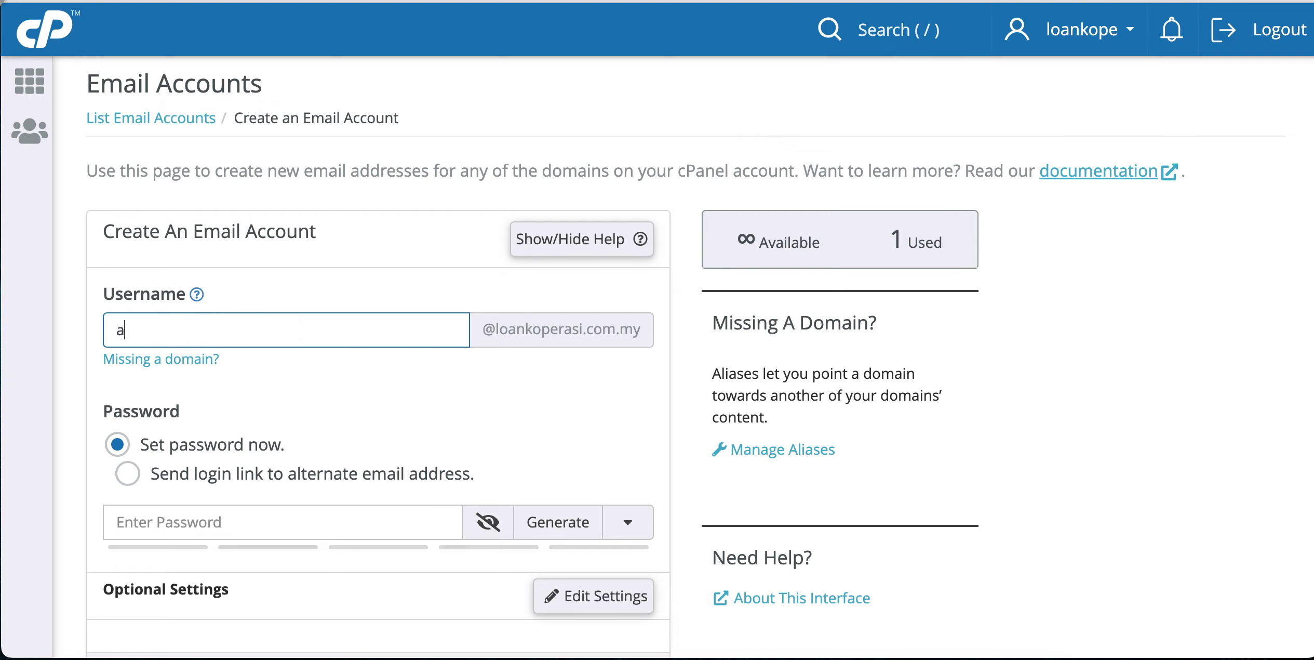
text(dmin)
scroll(218, 460, down, 1)
scroll(218, 460, down, 5)
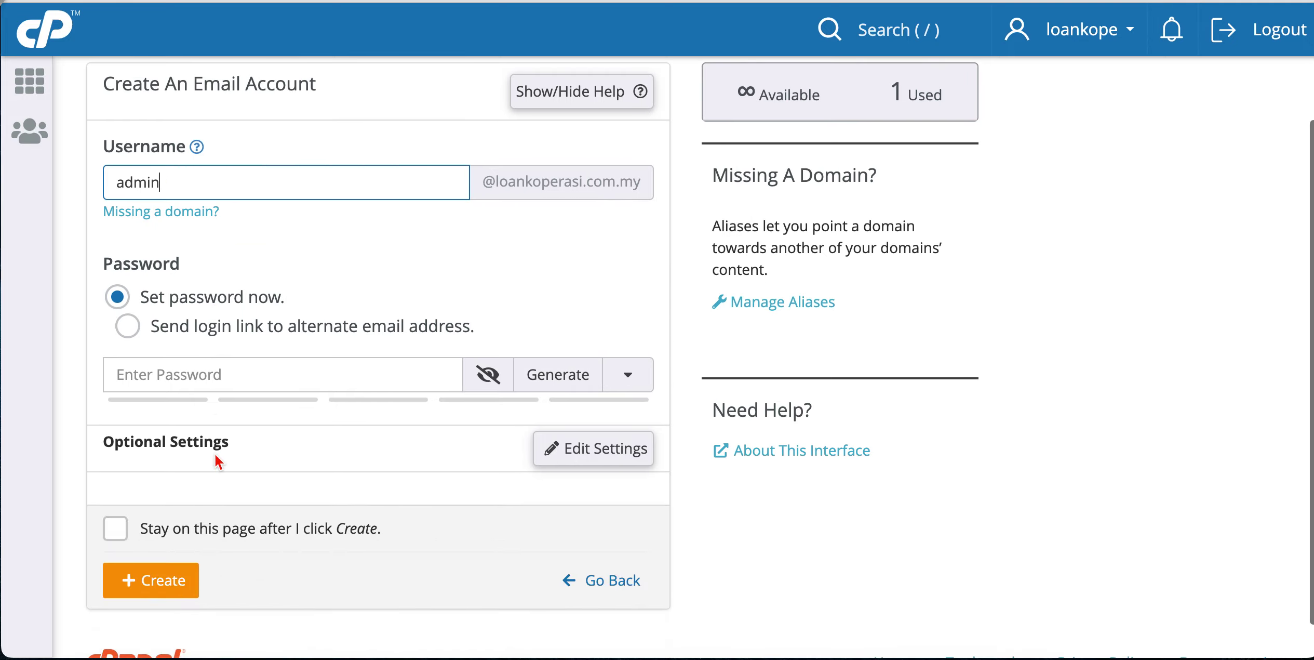
- Enter a strong password for the admin mailbox, reaching strength 100
click(227, 374)
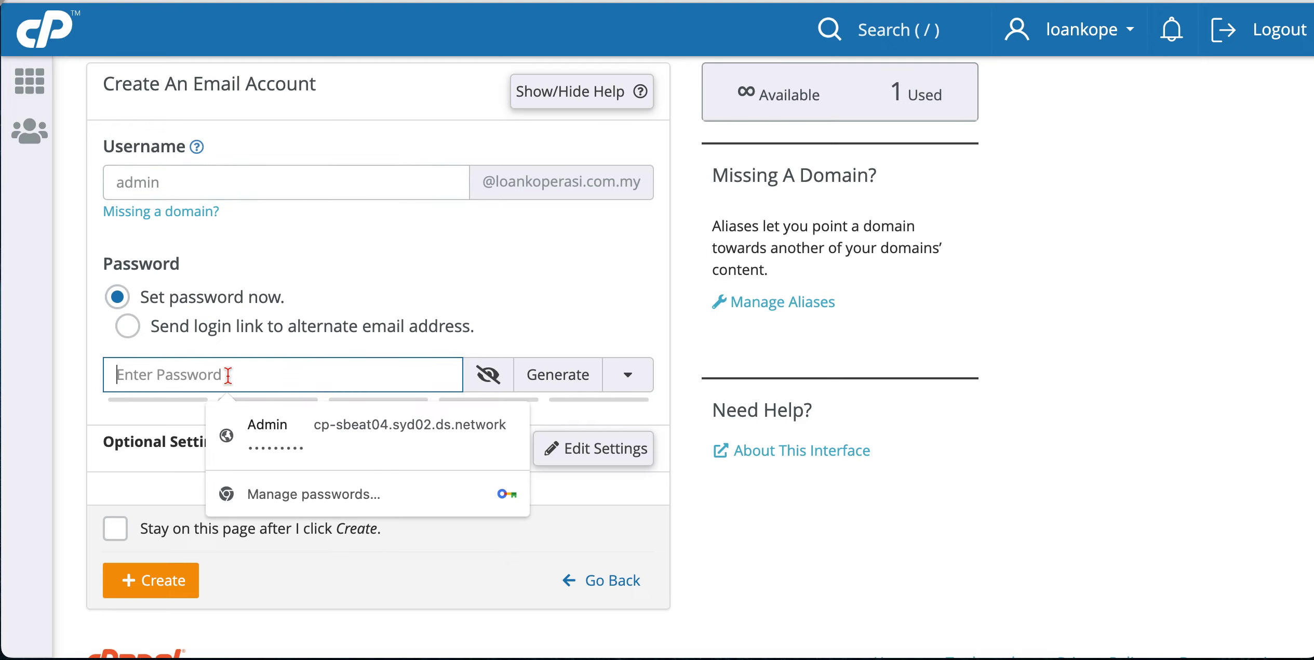
text(•••••••••••)
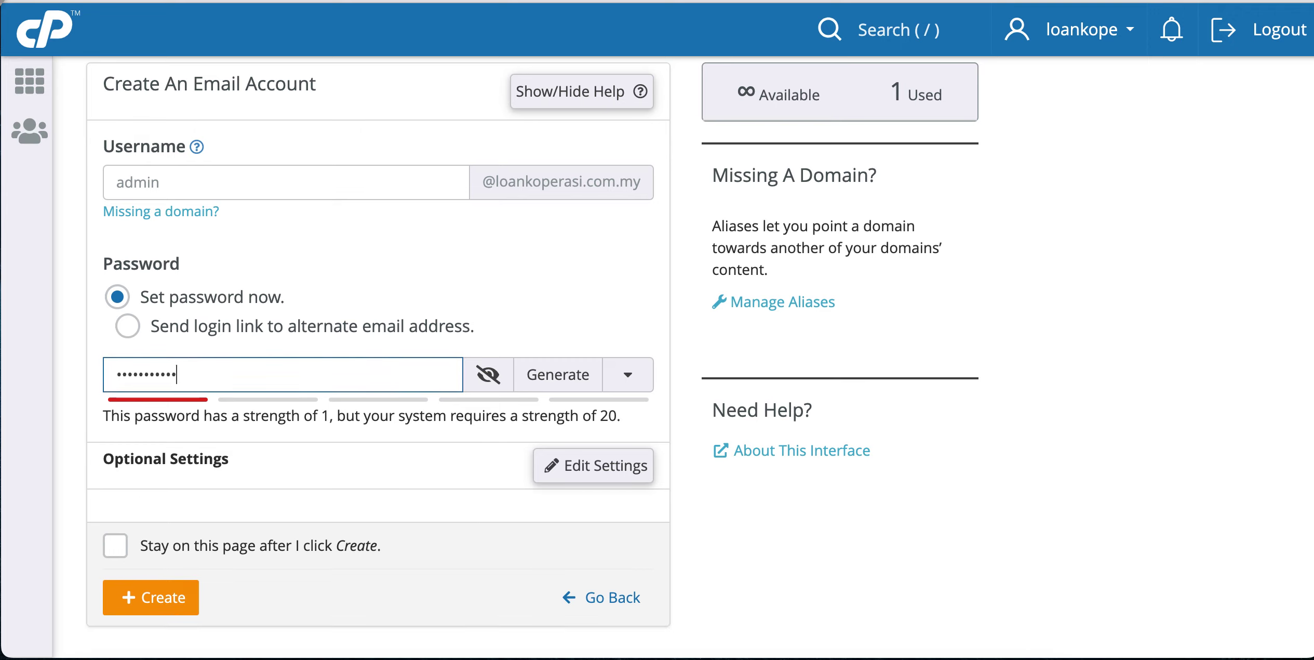
text(•••)
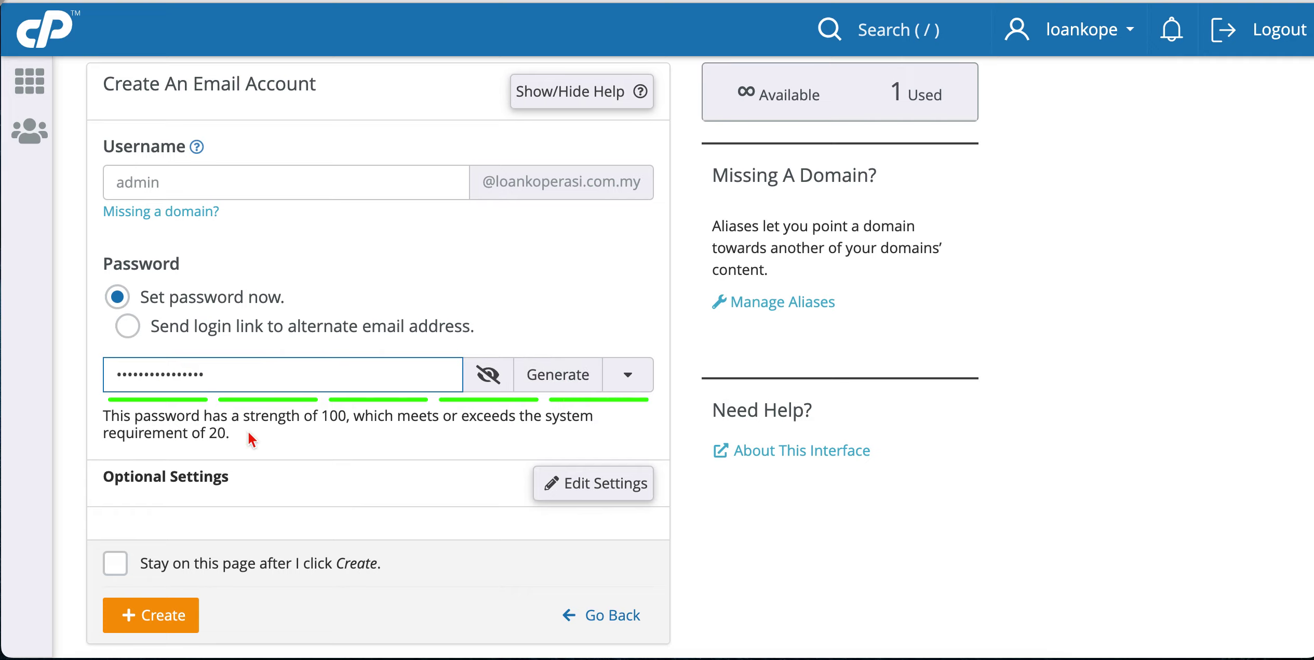
scroll(247, 430, down, 2)
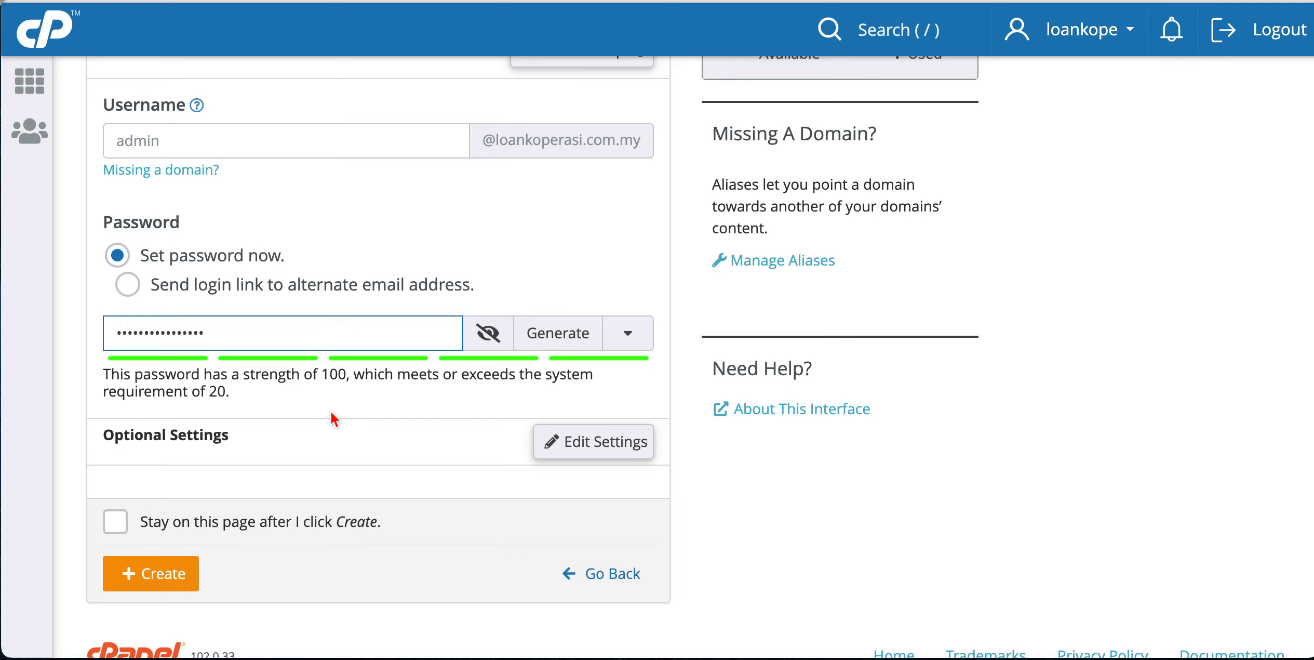
- Clear the admin password and type a new one rated strength 100
key(BackSpace)
key(BackSpace)
key(BackSpace)
key(BackSpace)
key(BackSpace)
key(BackSpace)
key(BackSpace)
key(BackSpace)
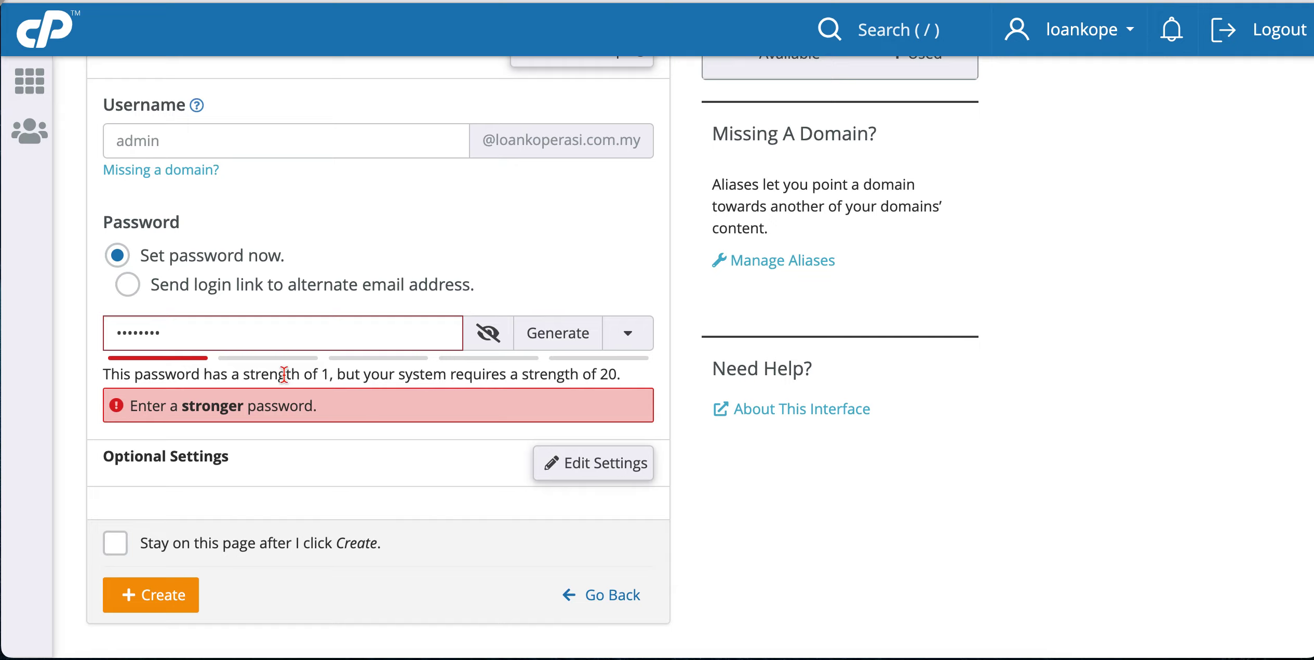
key(BackSpace)
key(BackSpace)
key(BackSpace)
key(BackSpace)
key(BackSpace)
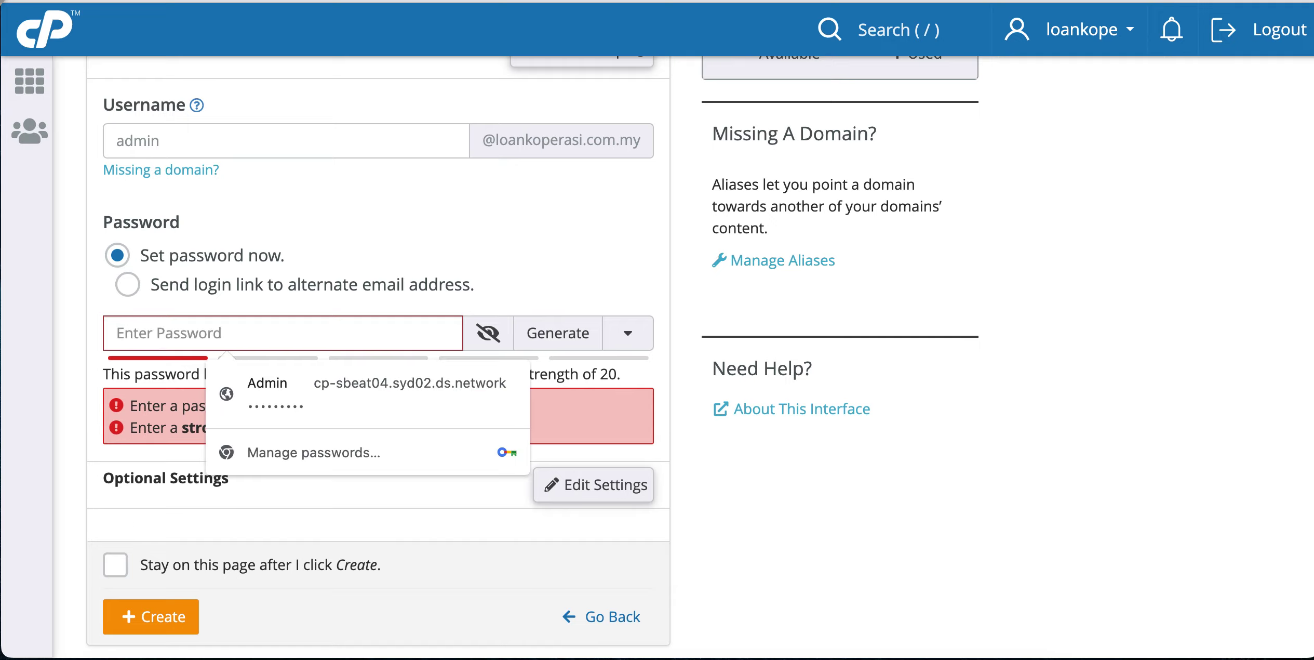
text(************)
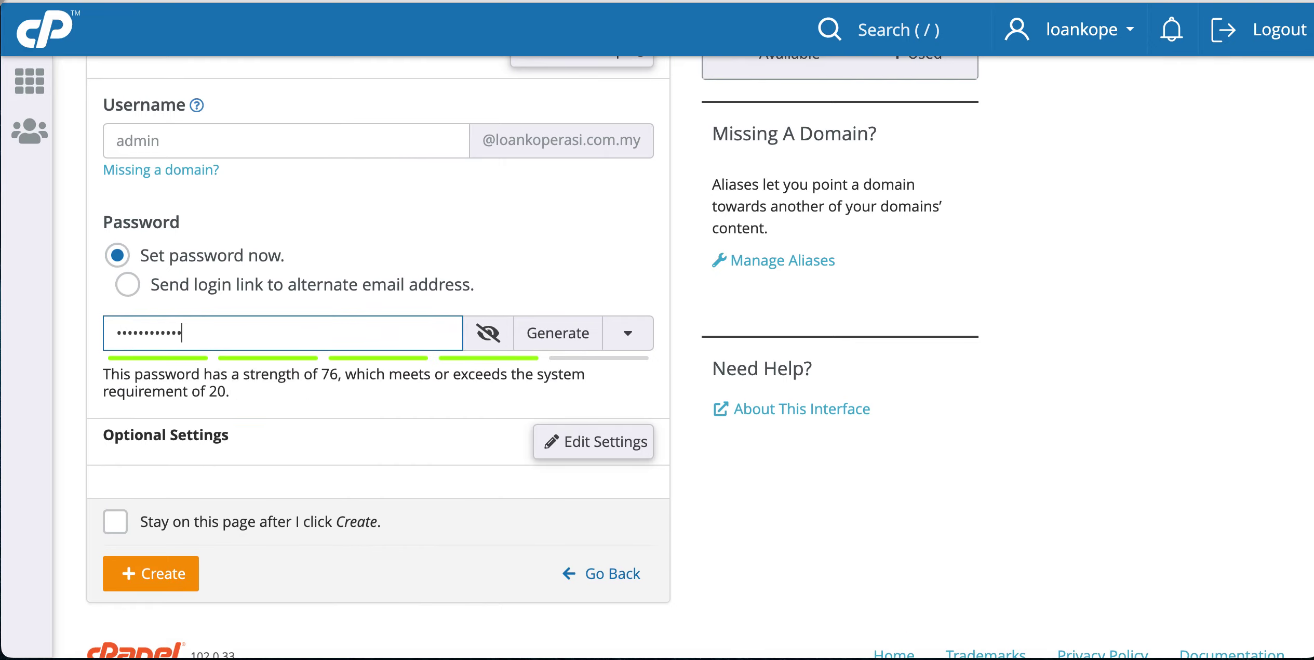
text(**)
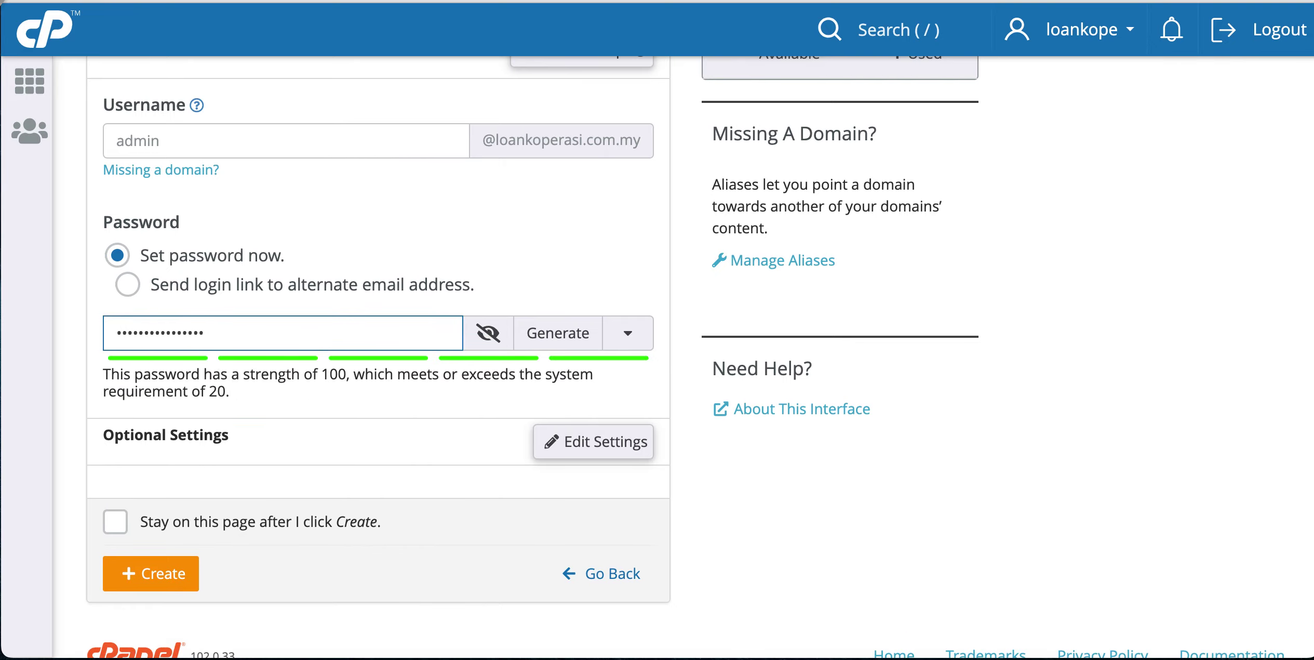
scroll(396, 420, down, 1)
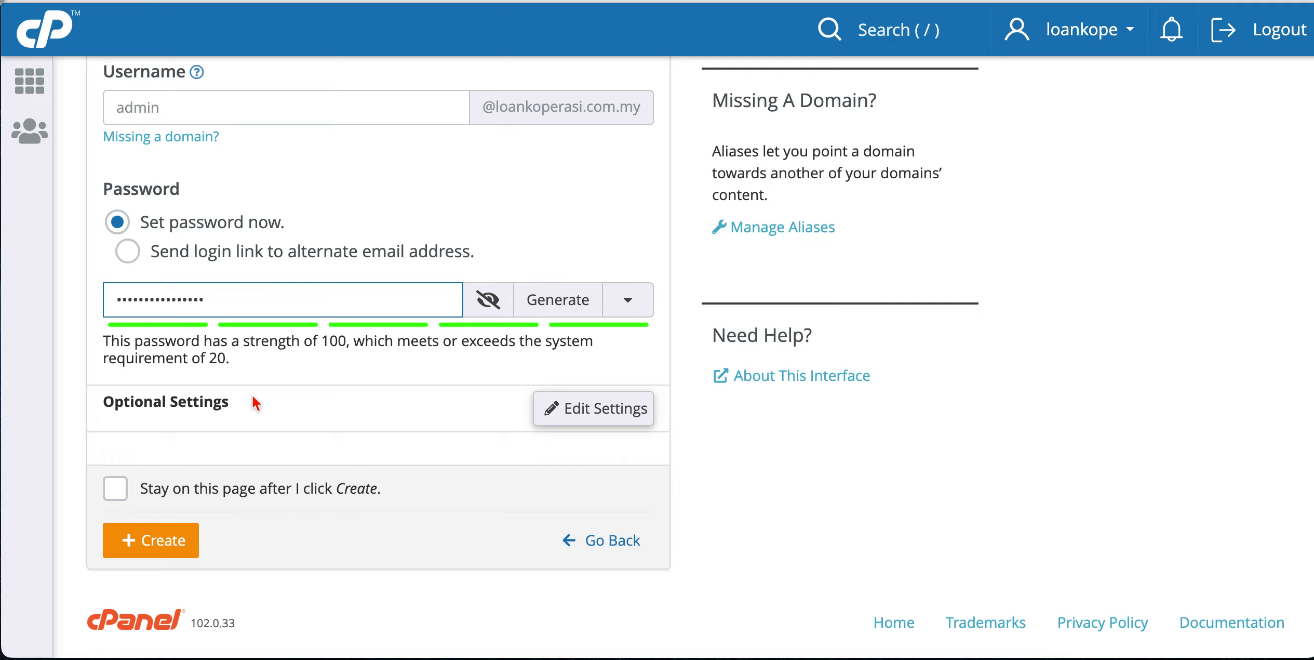
click(149, 542)
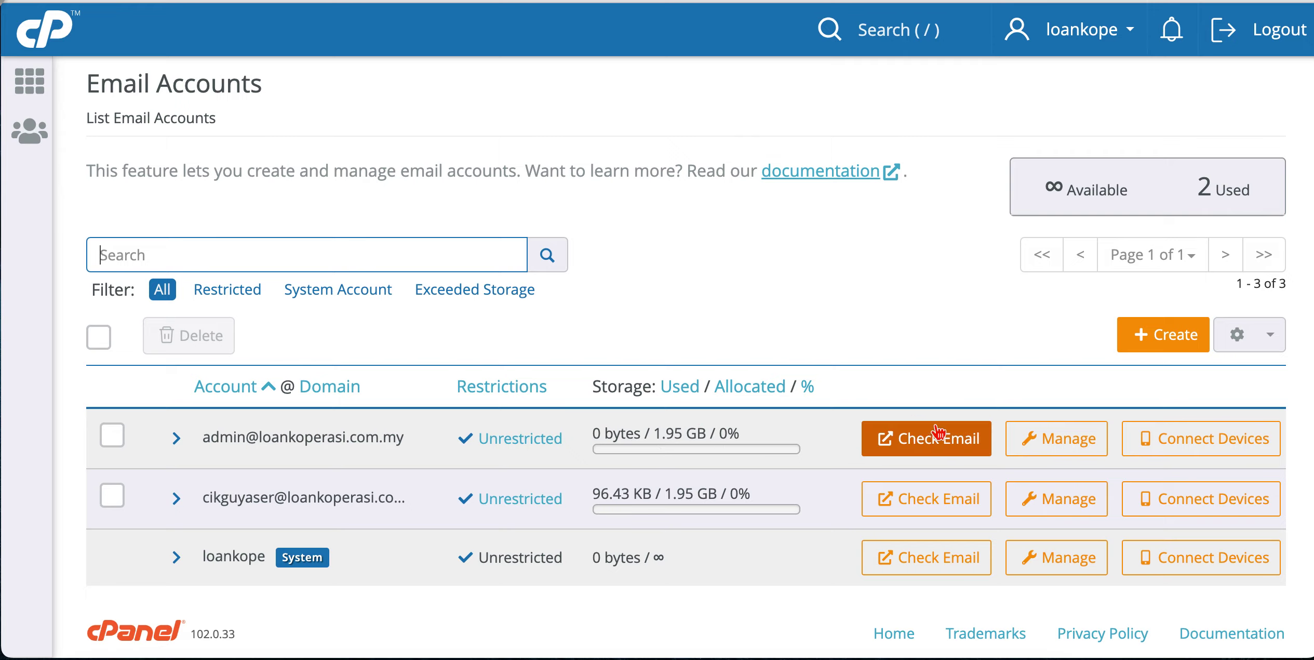
click(921, 450)
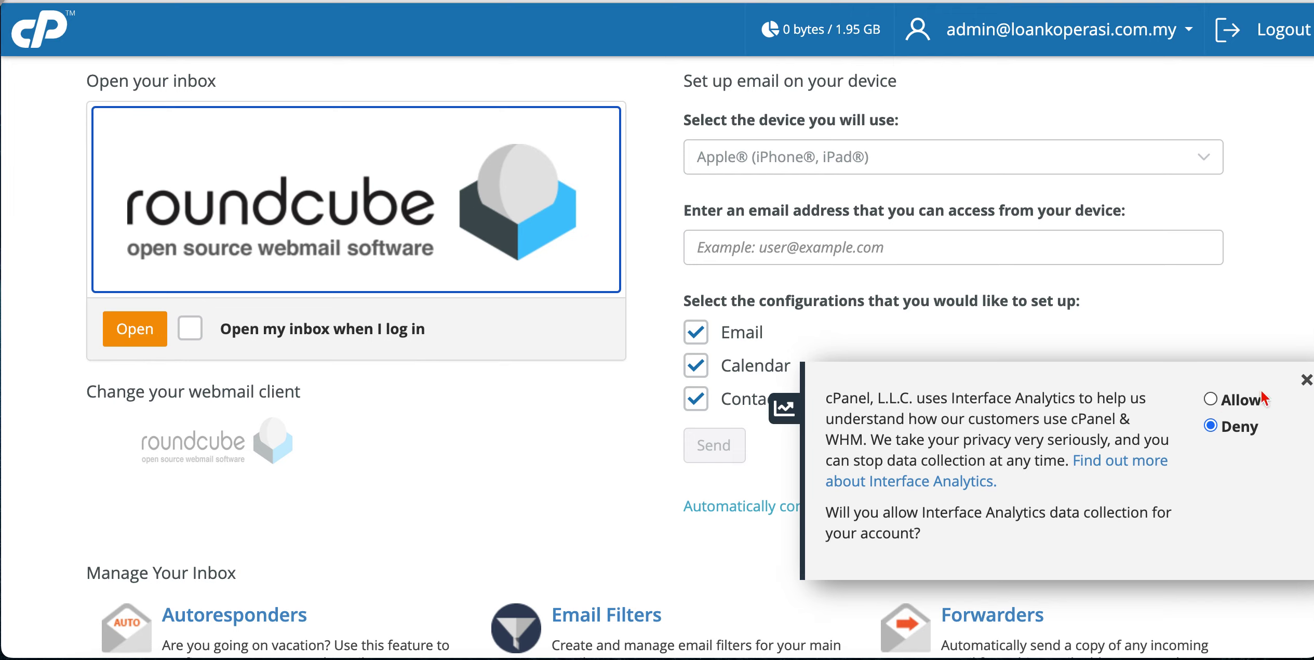
- Dismiss the Interface Analytics prompt and open the admin inbox in Roundcube
click(1305, 381)
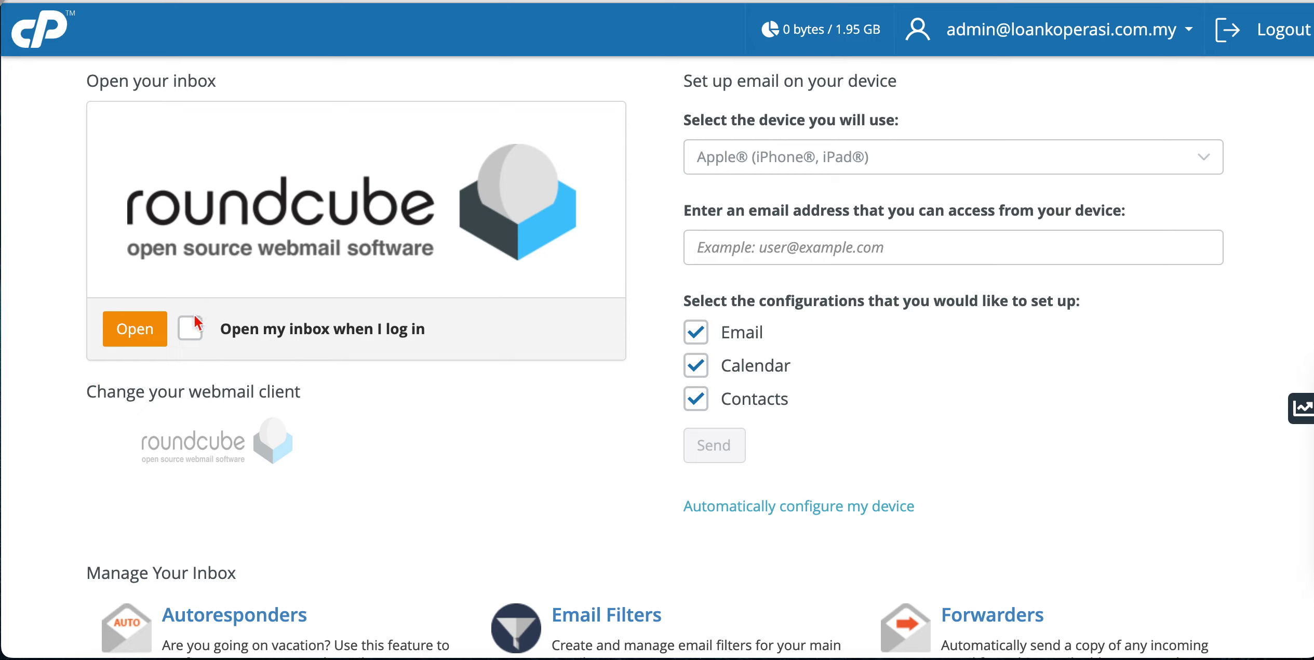
click(156, 336)
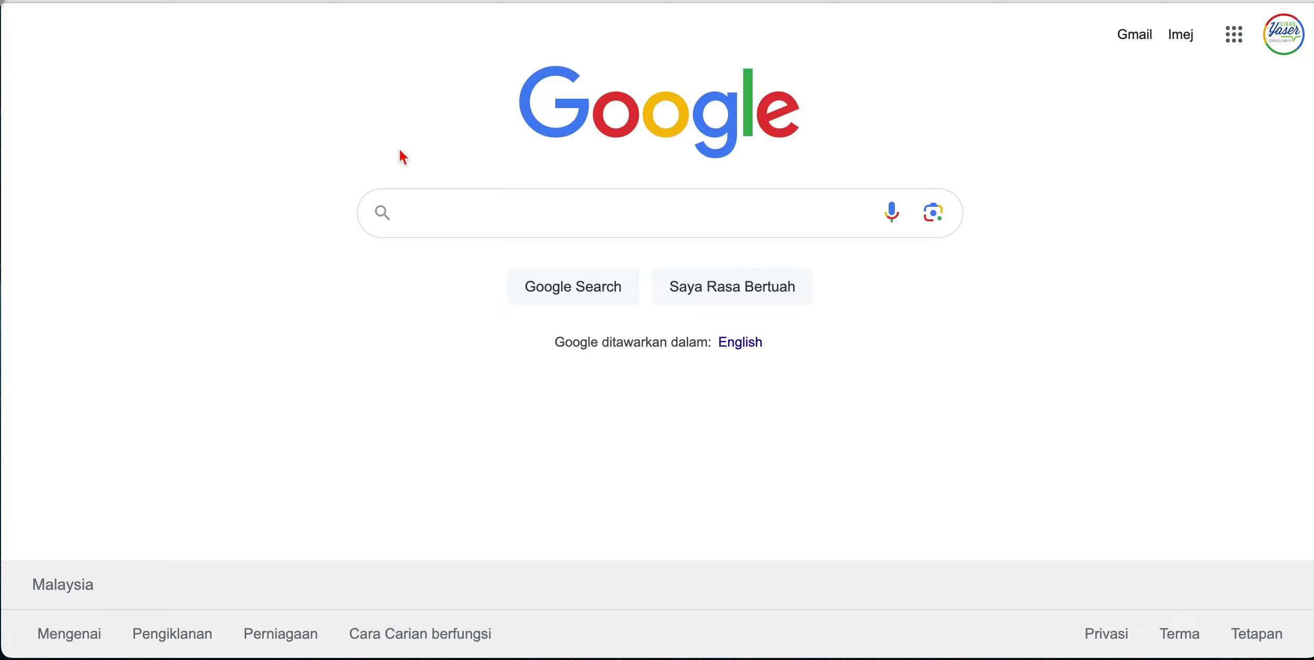
- Search Google for webmail.loankoperasi.com.my
click(423, 222)
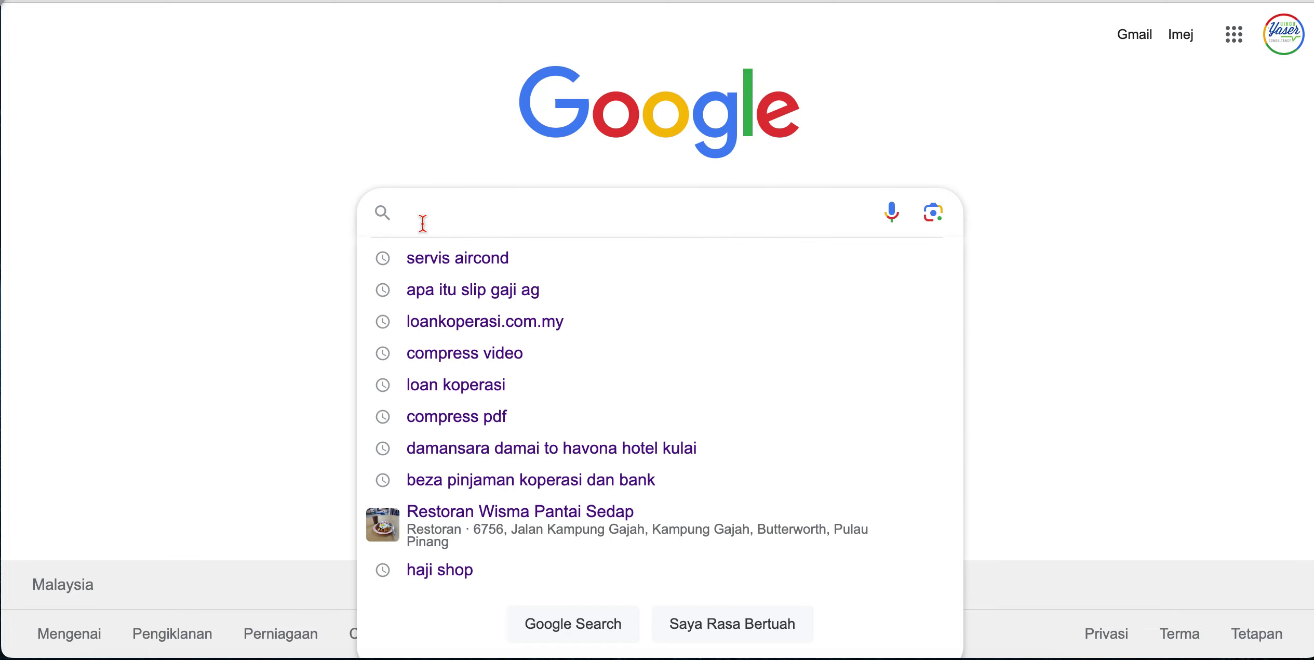
text(webmail)
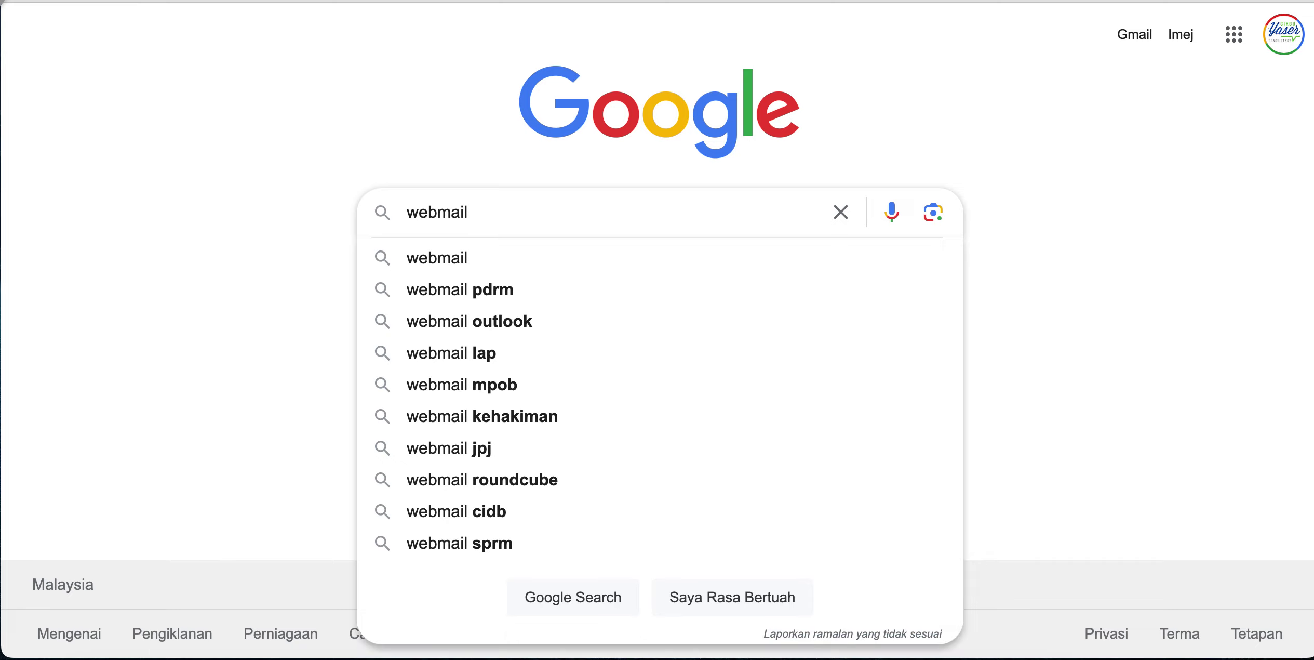
text(.)
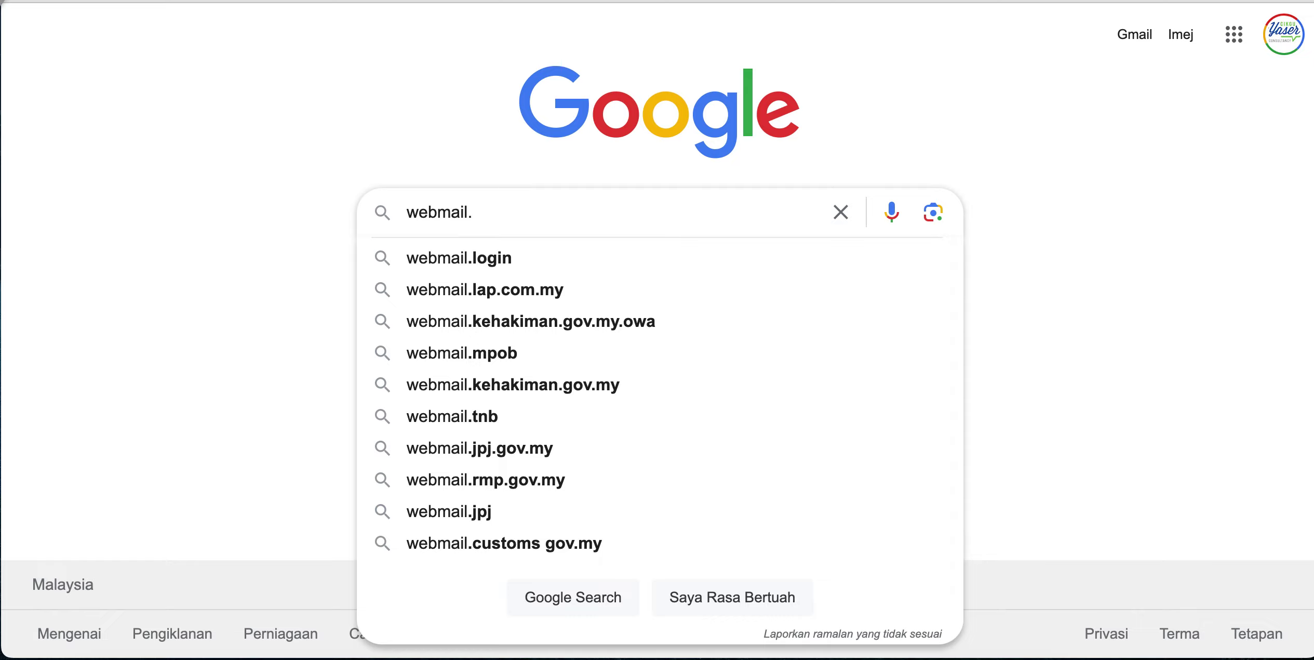
text(loankoperas)
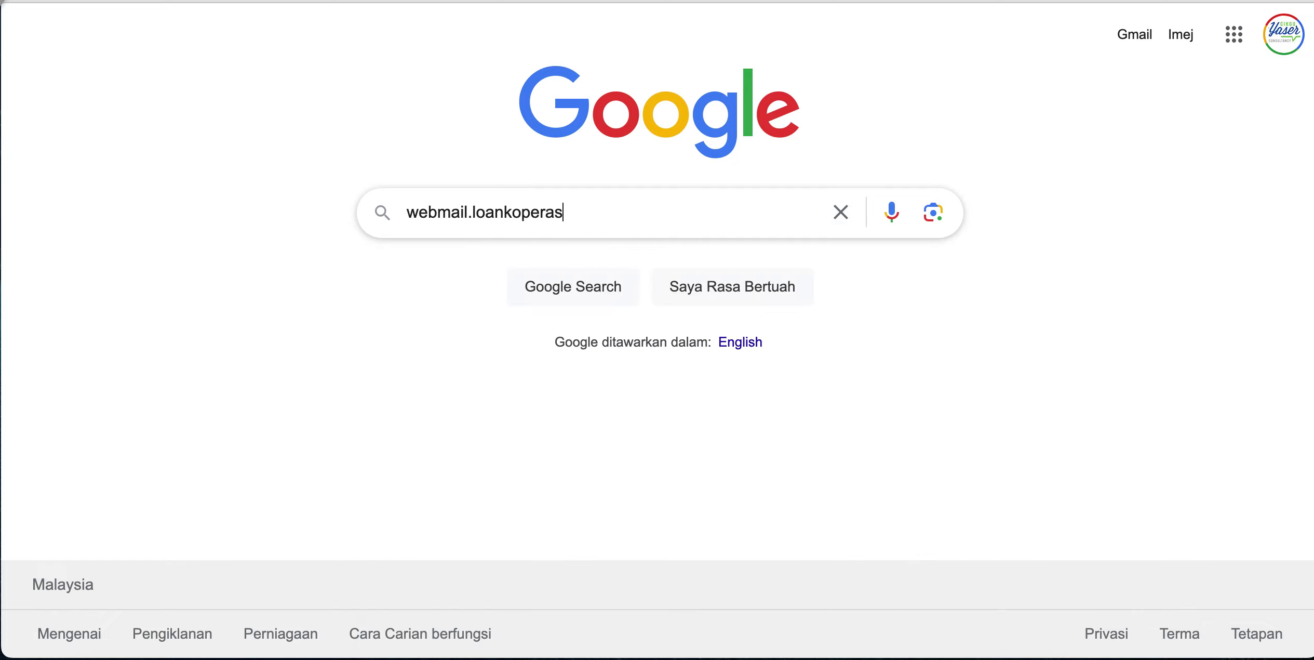
text(i.com.my)
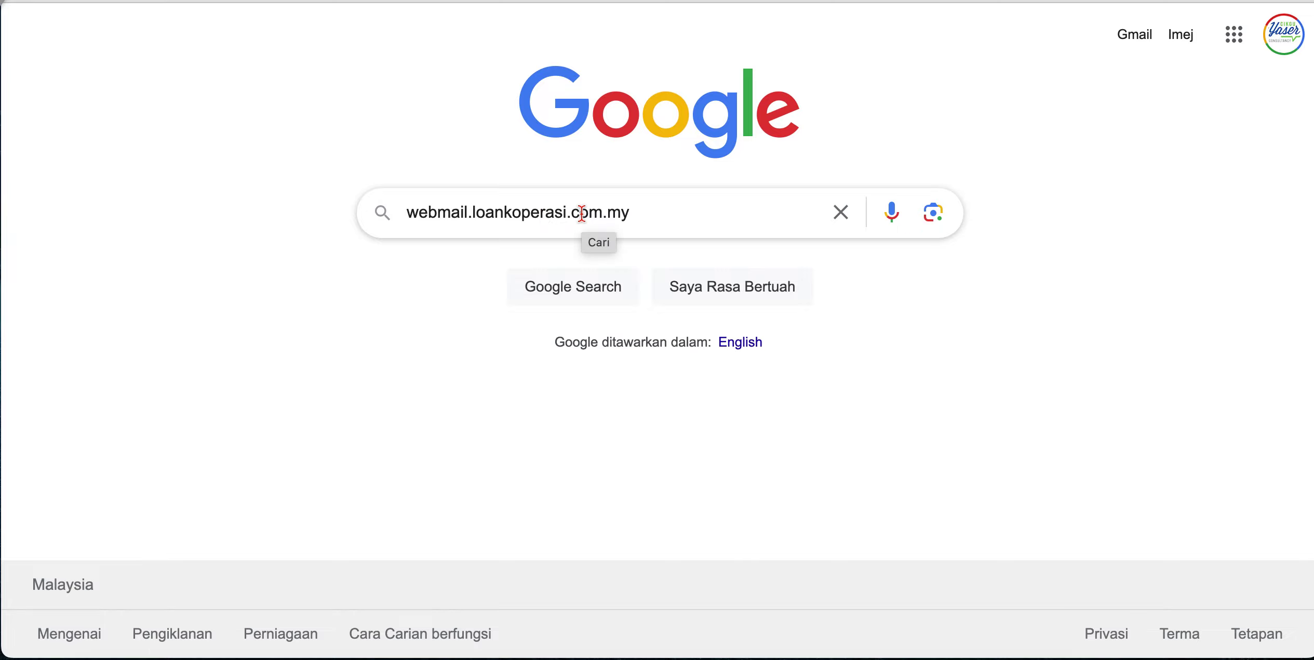
key(Return)
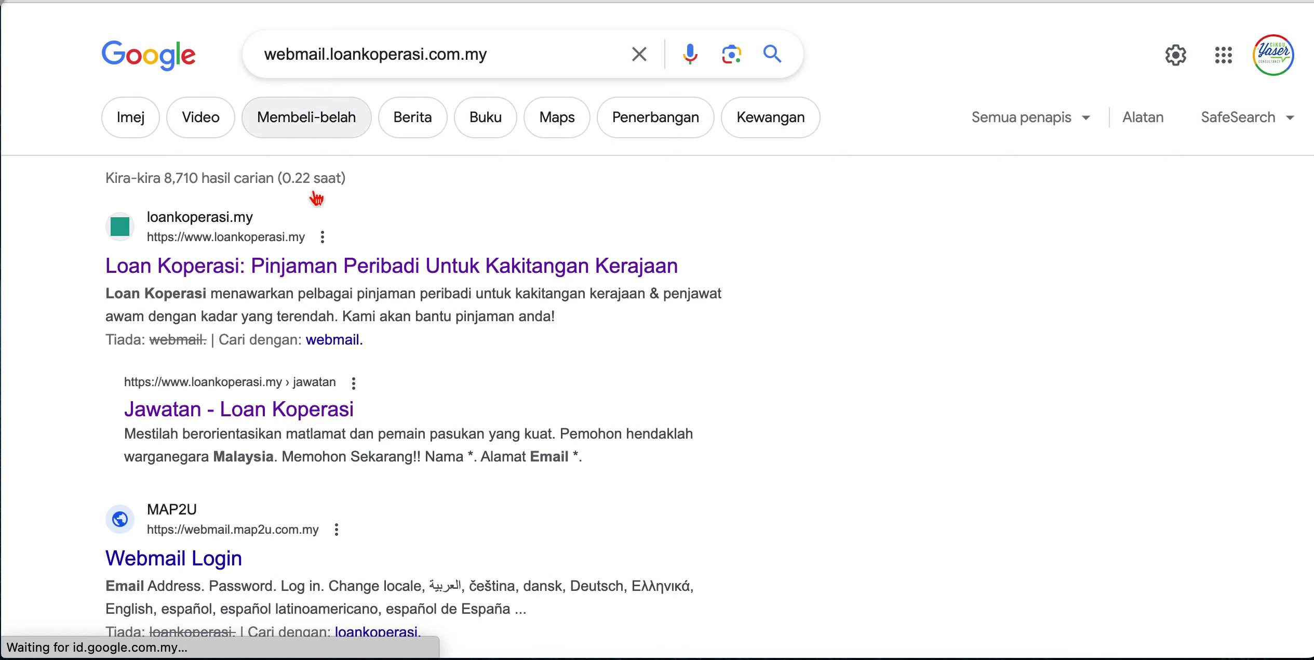